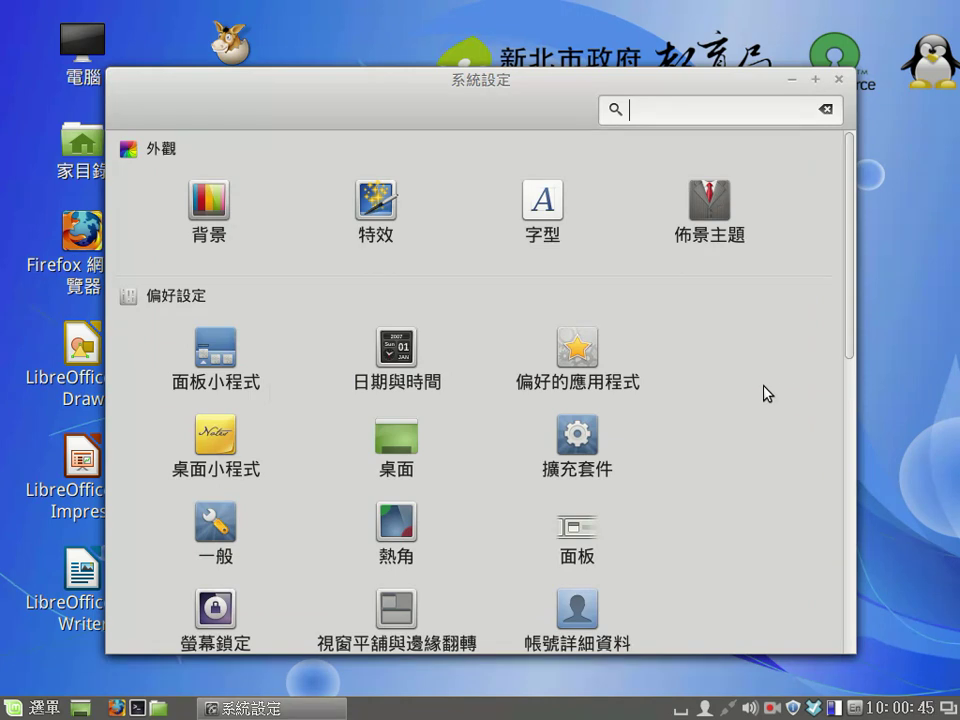
View the current account's details in 帳號詳細資料 and return to the full settings overview
scroll(764, 386, down, 1)
scroll(764, 390, down, 1)
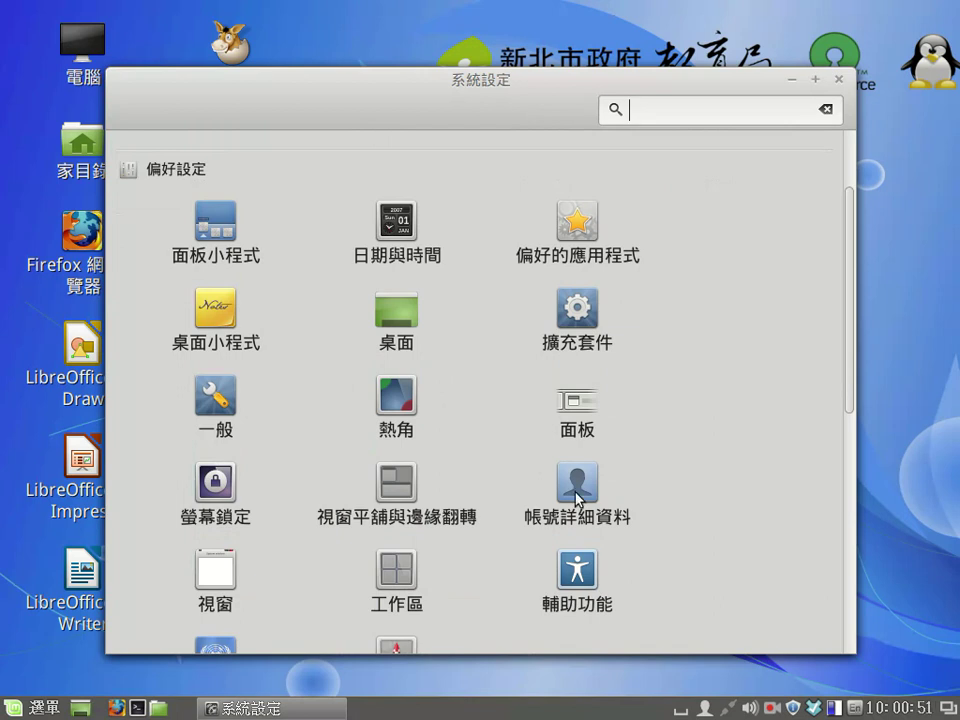
click(577, 498)
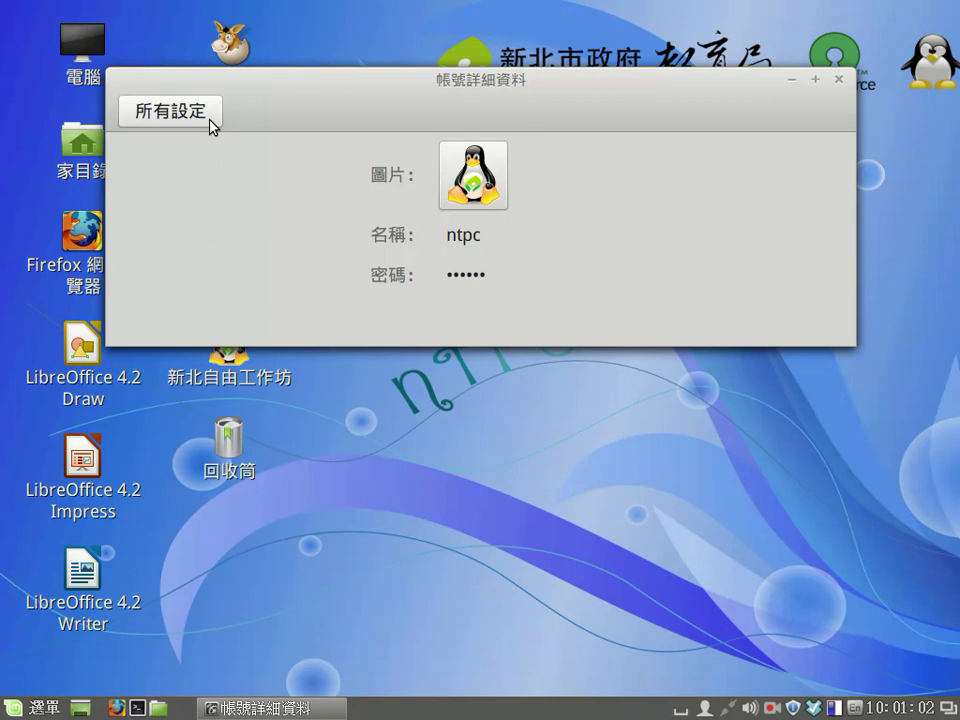
click(170, 111)
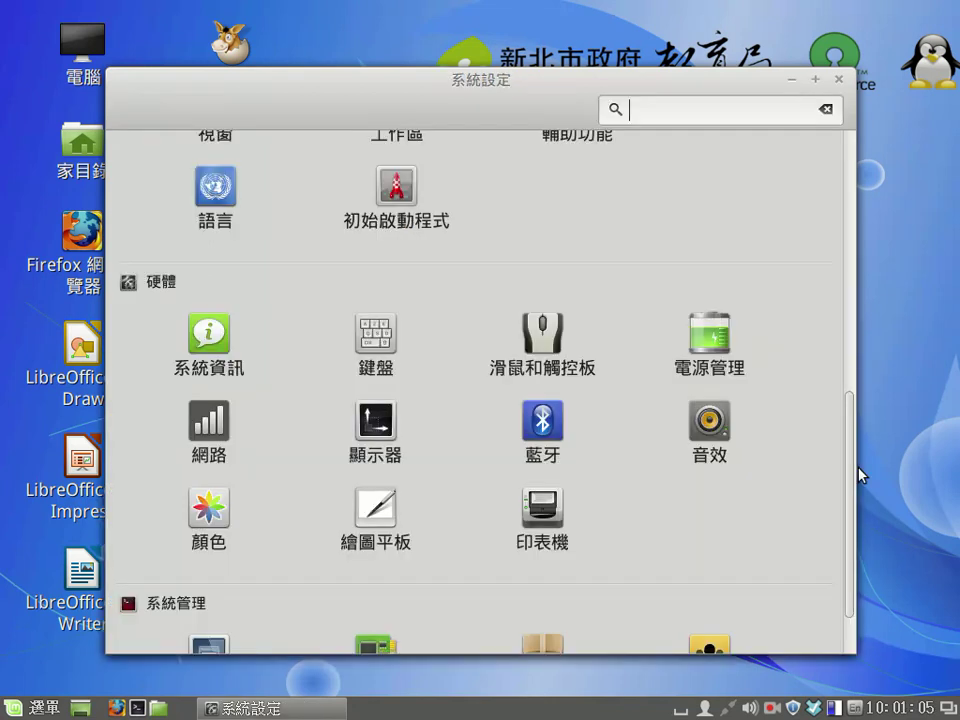
Open the 使用者與群組 settings, authenticating with the administrator password, and show the ntpc account's details
drag(850, 471, 556, 670)
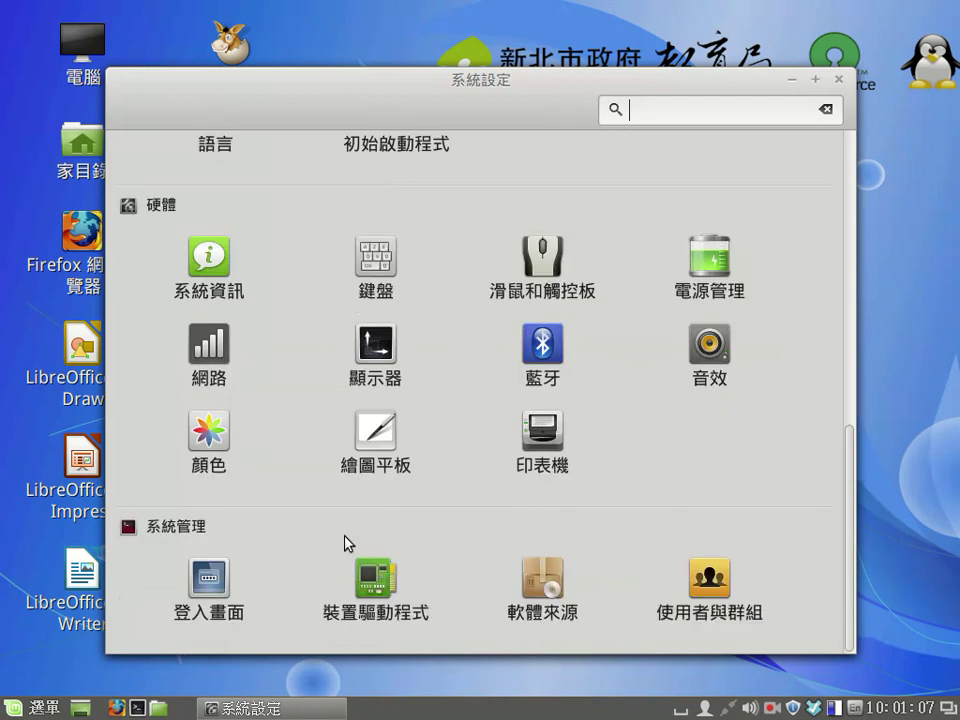
click(715, 588)
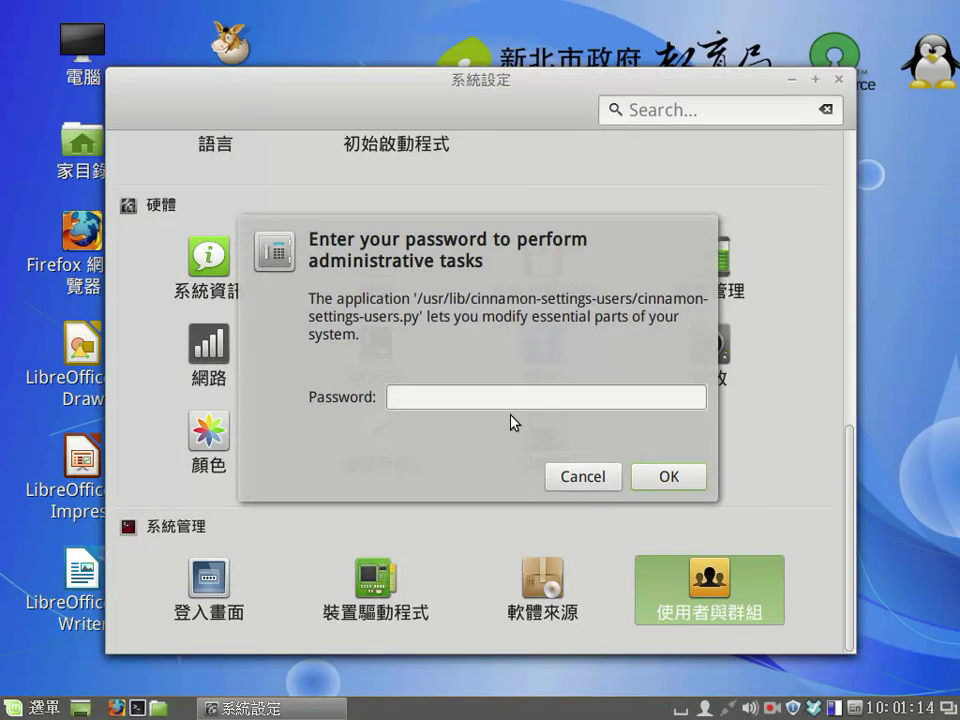
text(****)
key(Return)
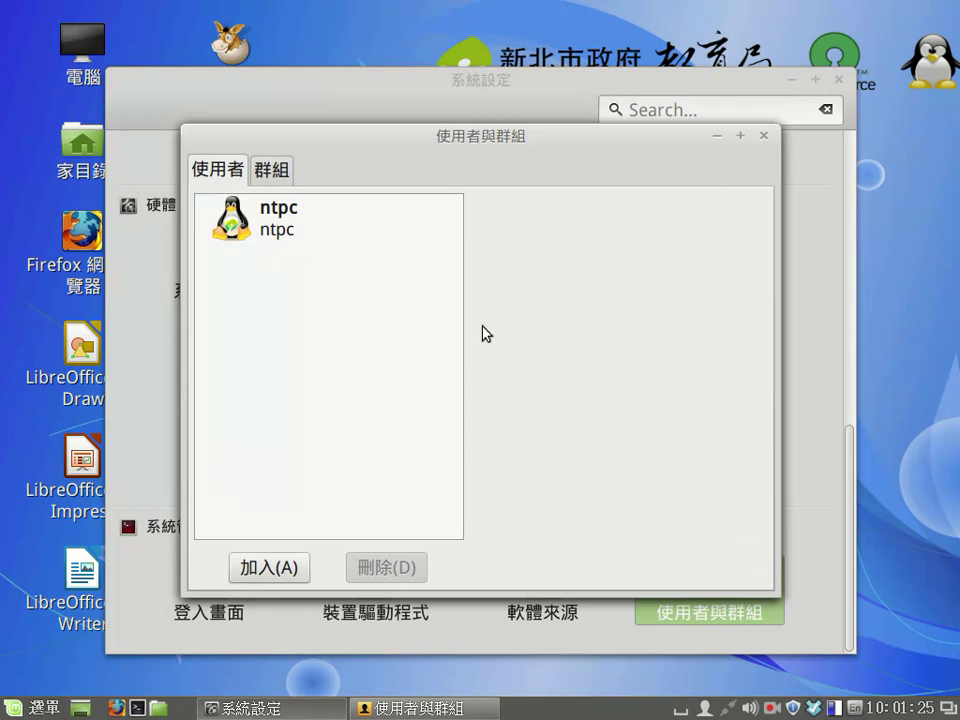
click(339, 231)
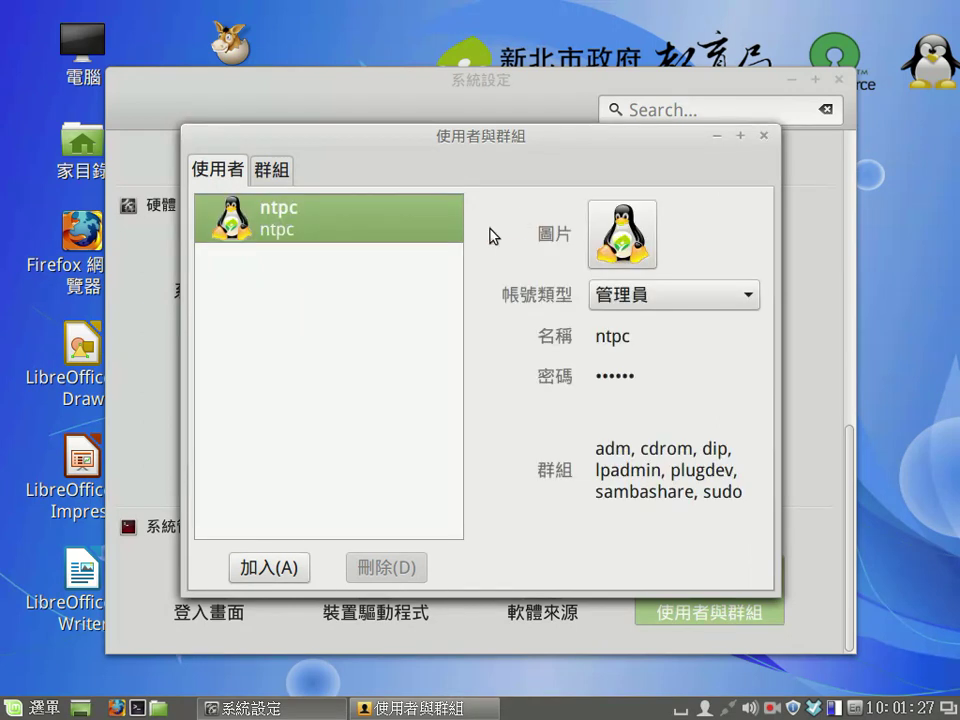
Add a new account of type 標準 with the full name "student" and the username "stu"
click(267, 572)
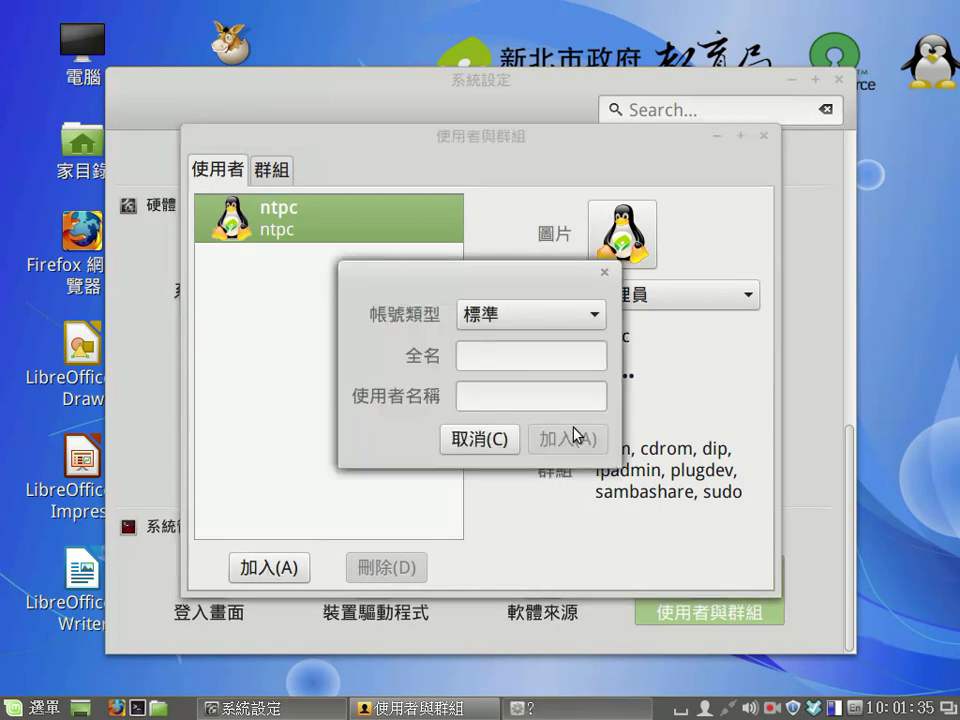
click(525, 358)
text(student)
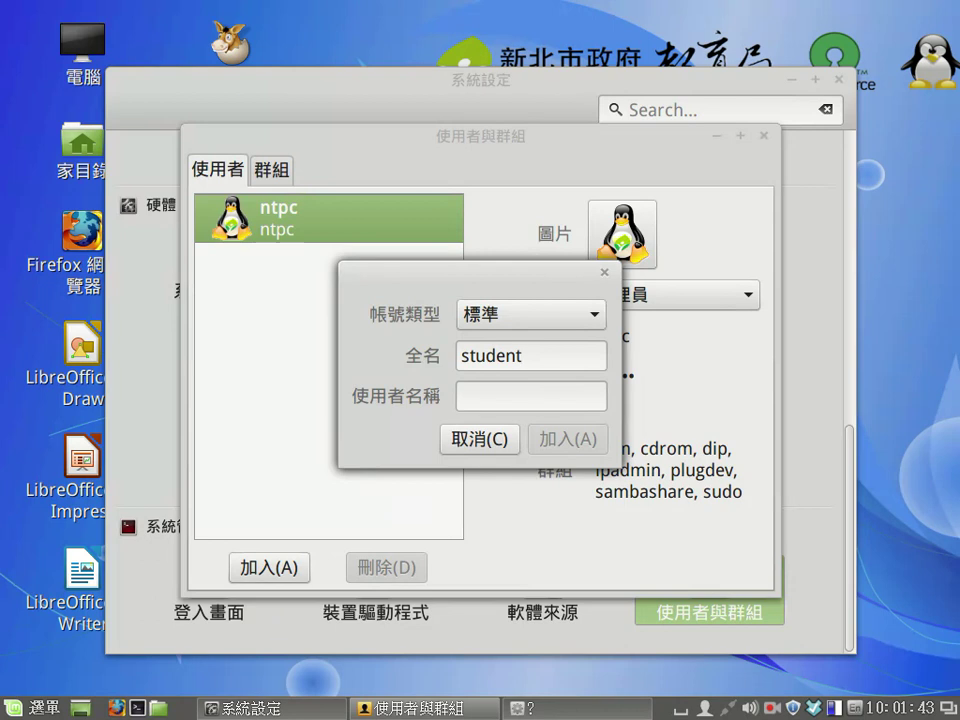
key(Tab)
text(st)
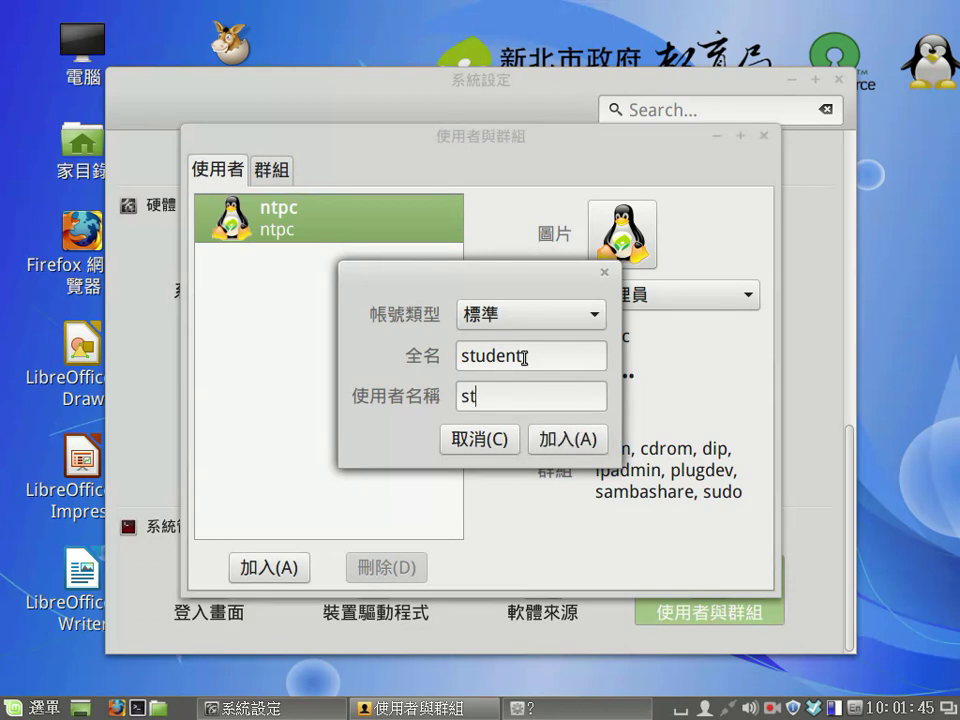
text(u)
click(556, 453)
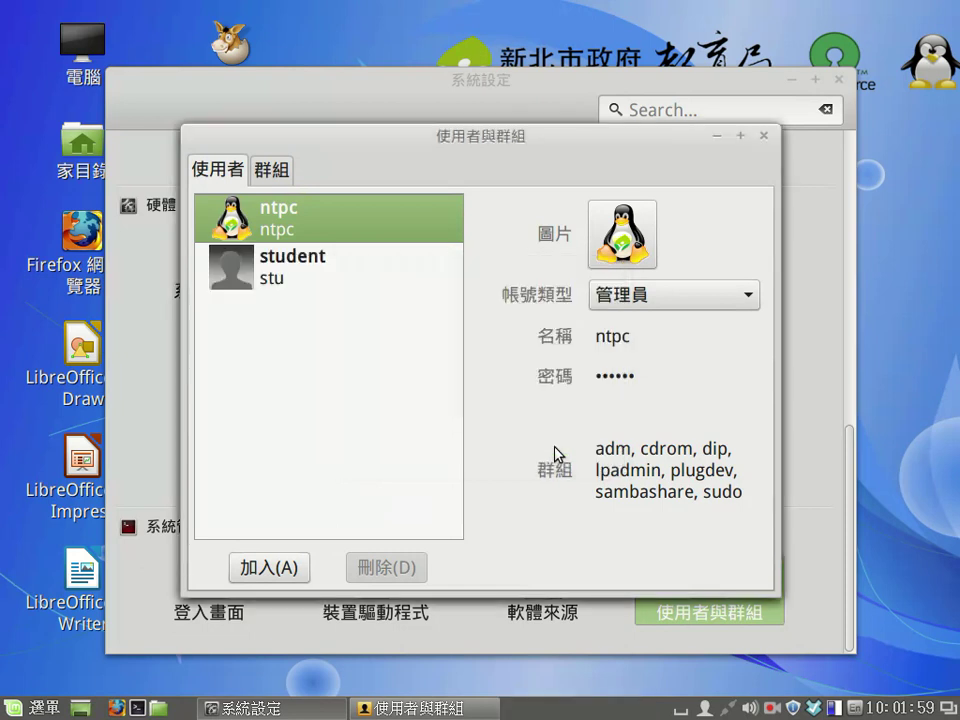
Set the student account's picture to the cartoon elephant
click(297, 277)
click(637, 248)
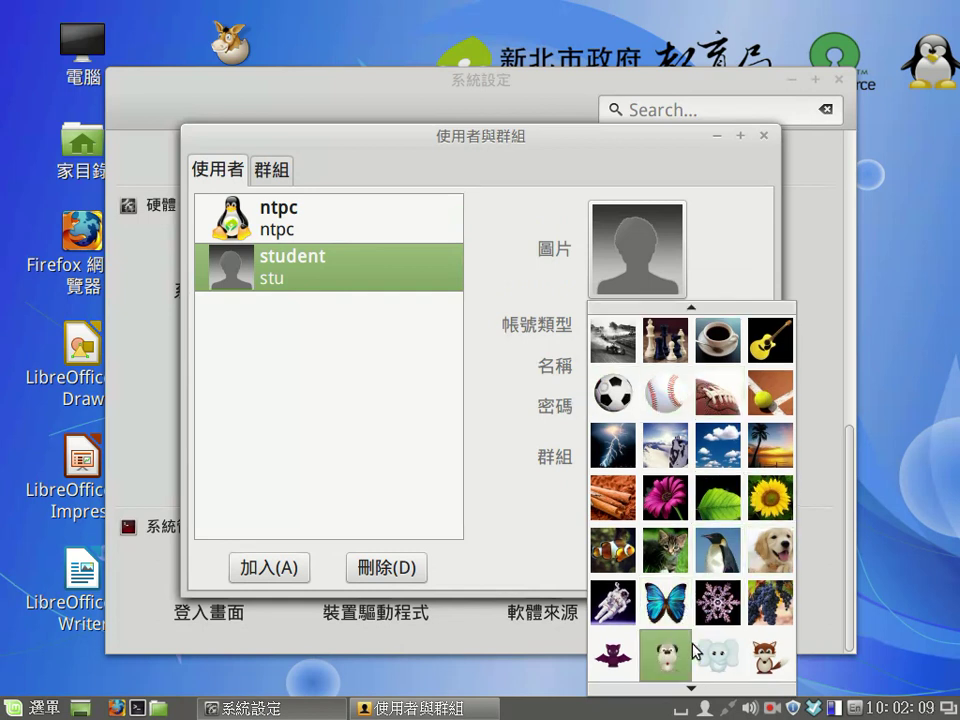
click(722, 652)
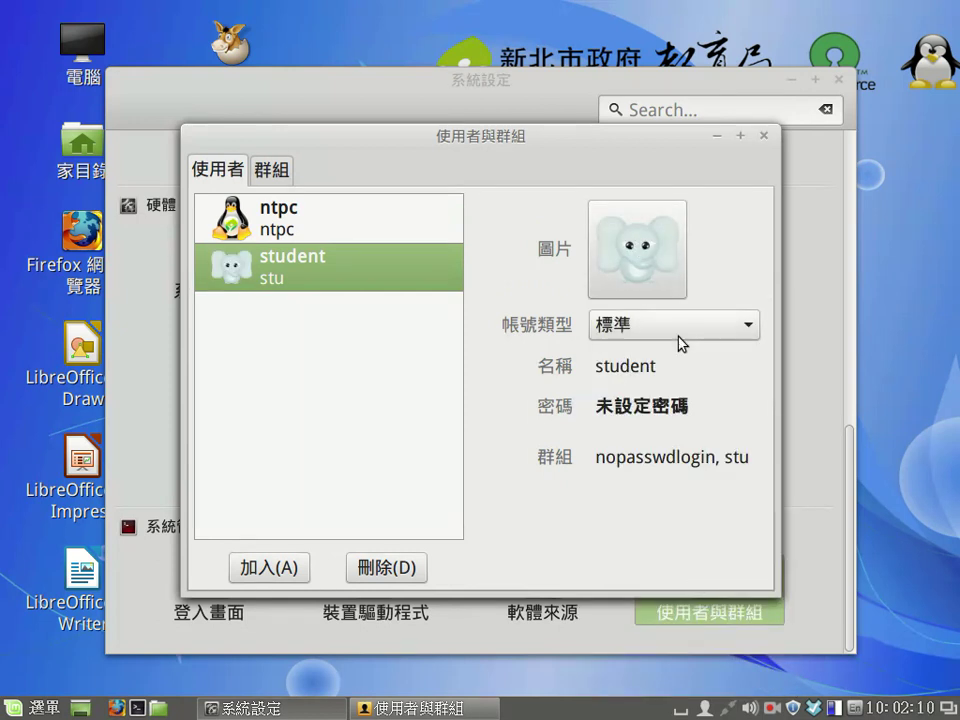
Set and confirm a new password for the student account, briefly revealing it to check the entry before applying the change
click(631, 407)
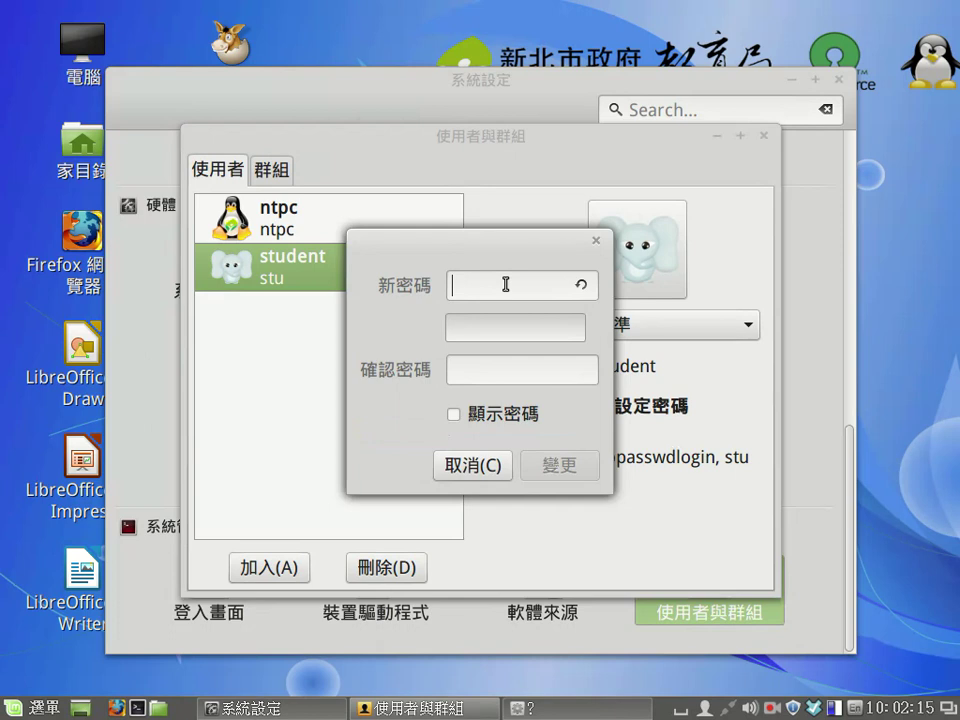
text(••••••••)
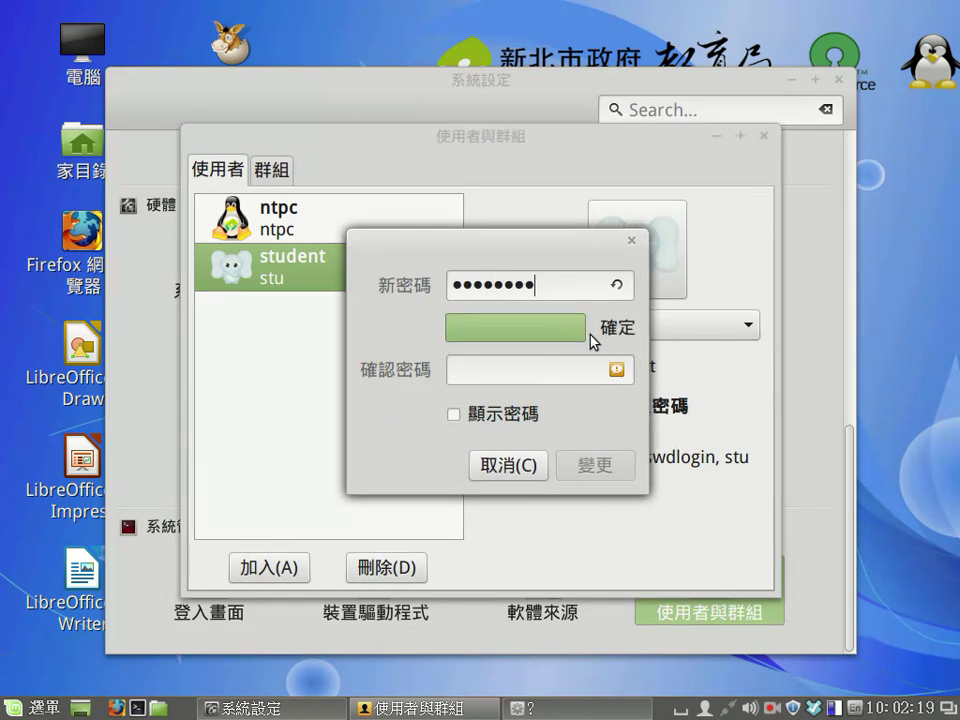
mouse_move(617, 330)
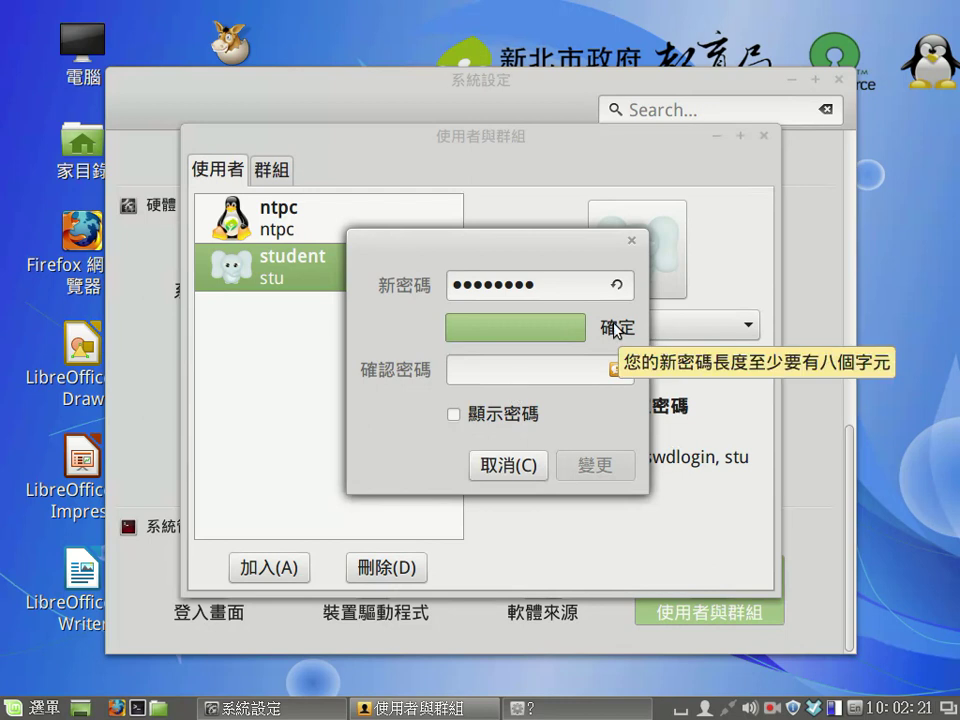
click(560, 377)
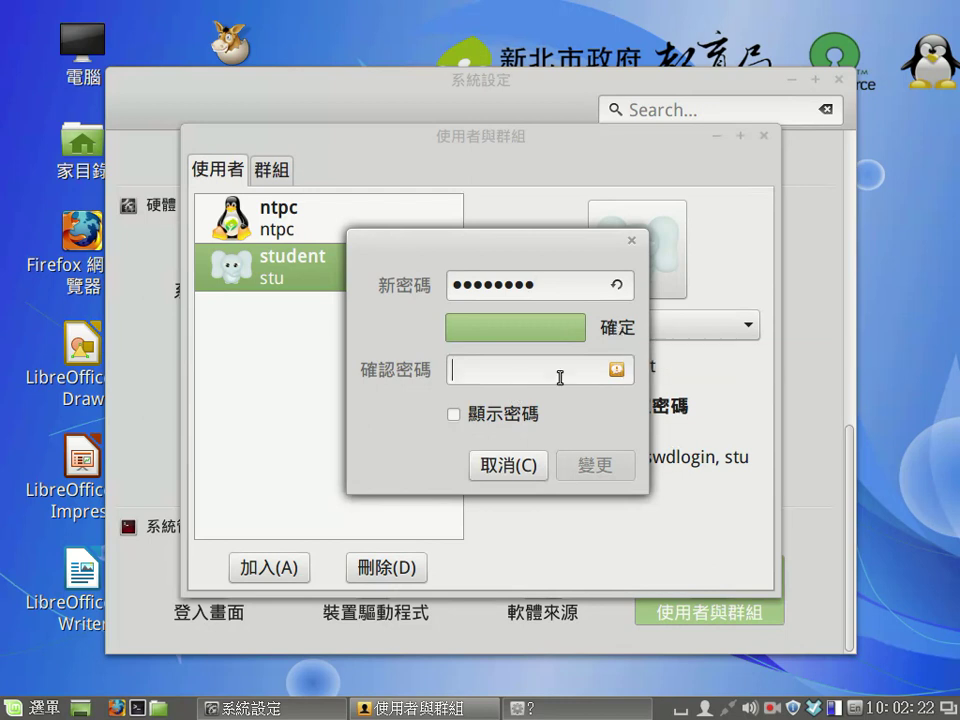
text(••••••••)
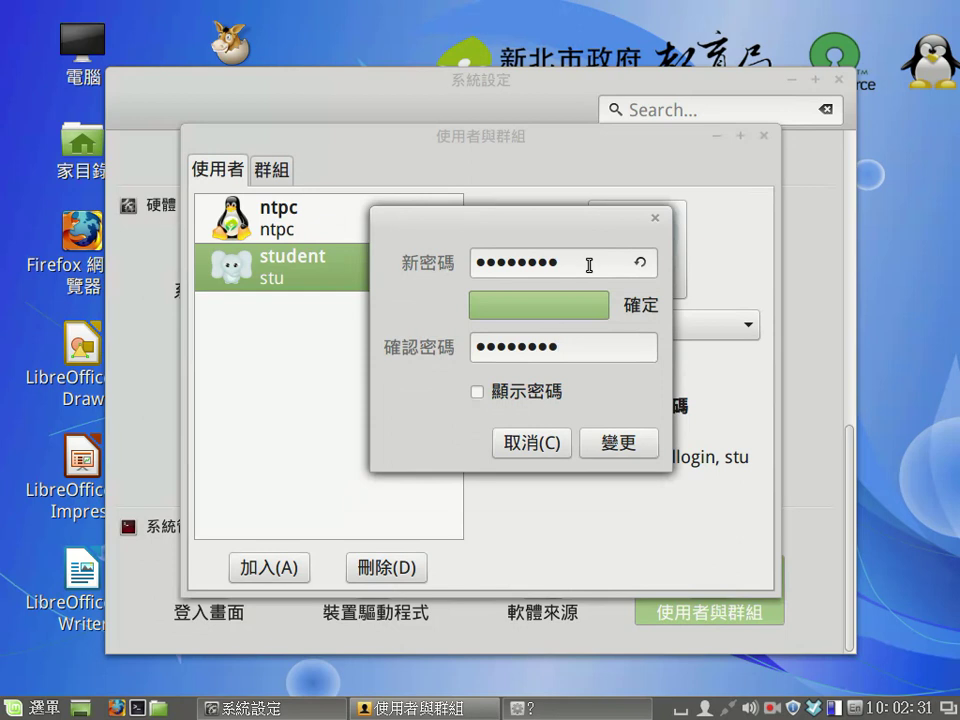
click(484, 396)
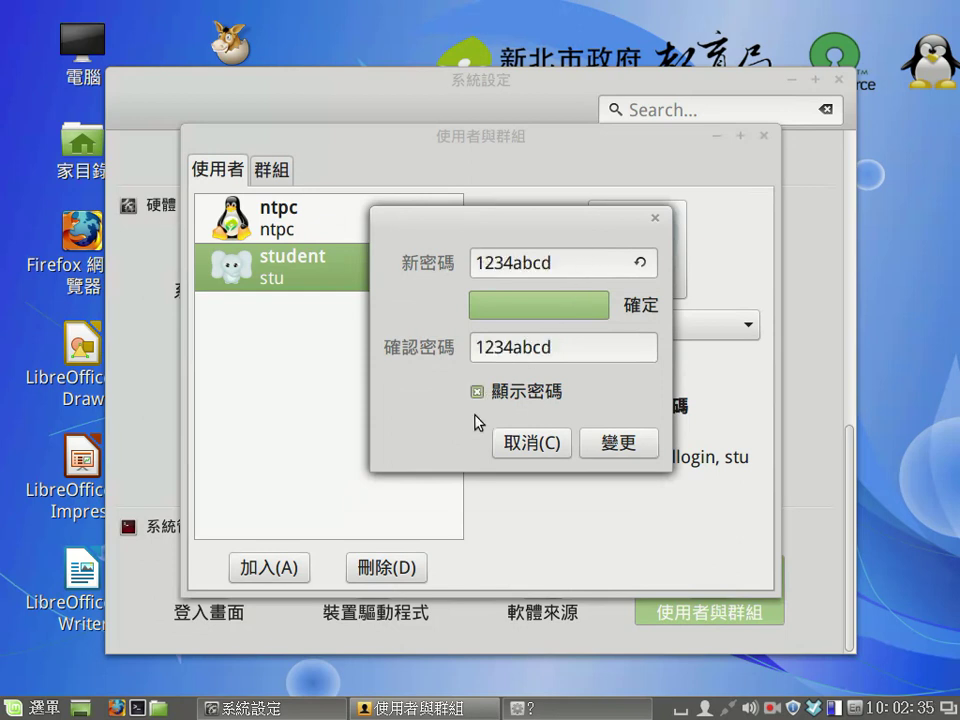
click(482, 394)
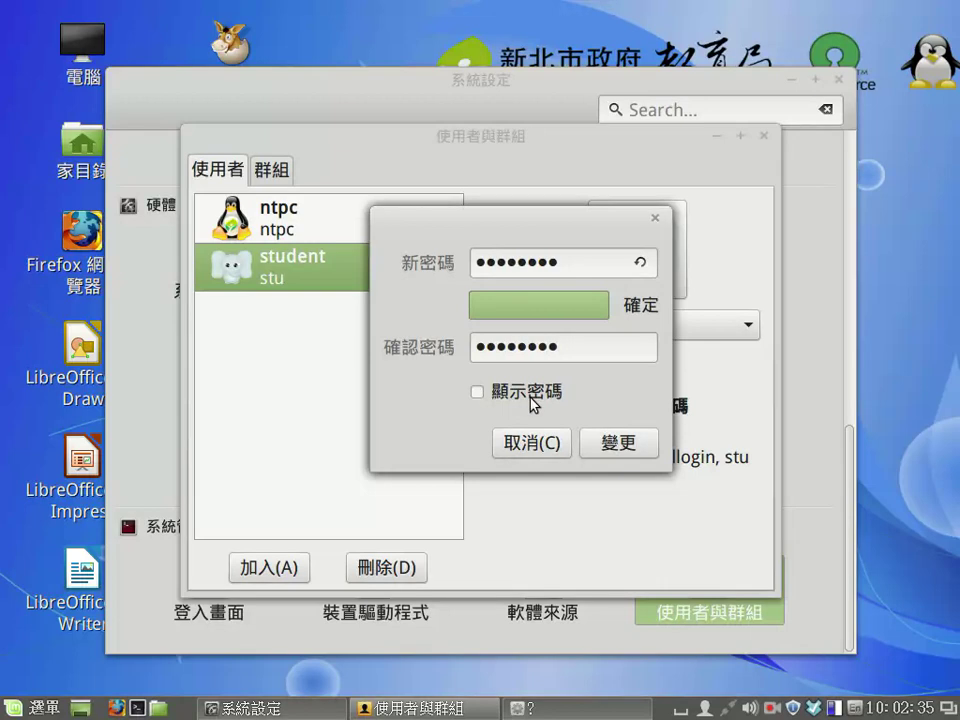
click(618, 442)
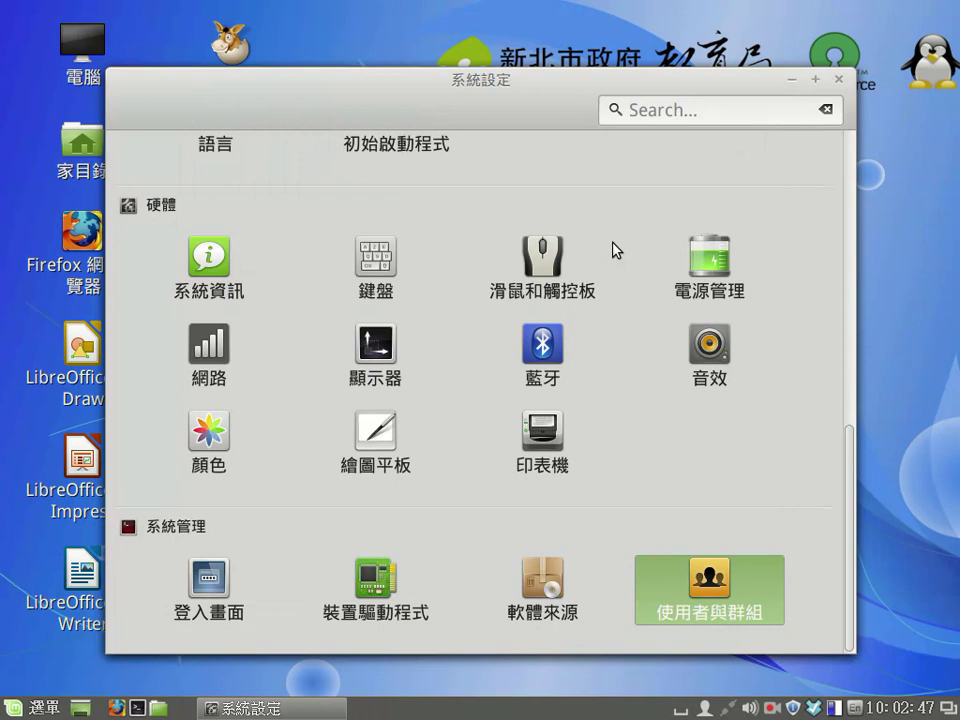
Close the system settings window and log out of the current session
click(839, 80)
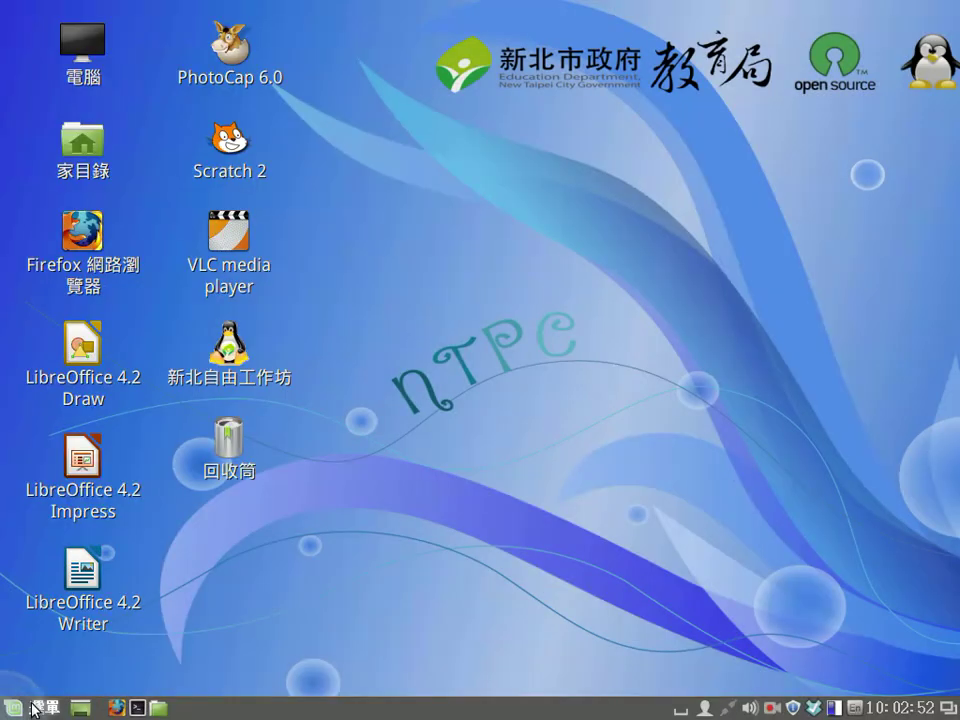
click(35, 708)
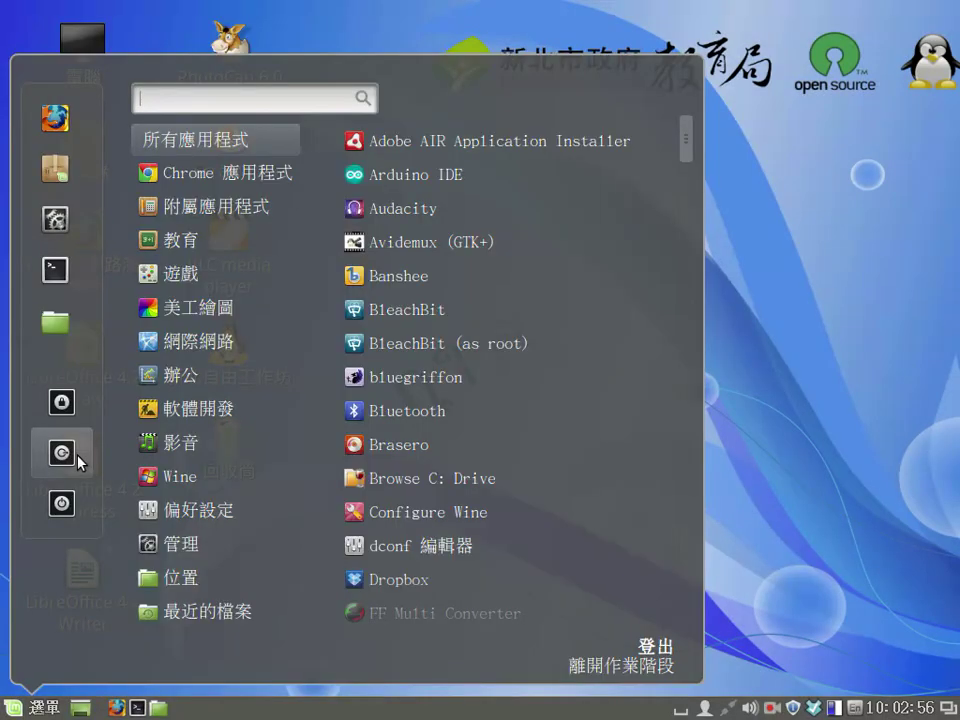
click(77, 457)
click(350, 424)
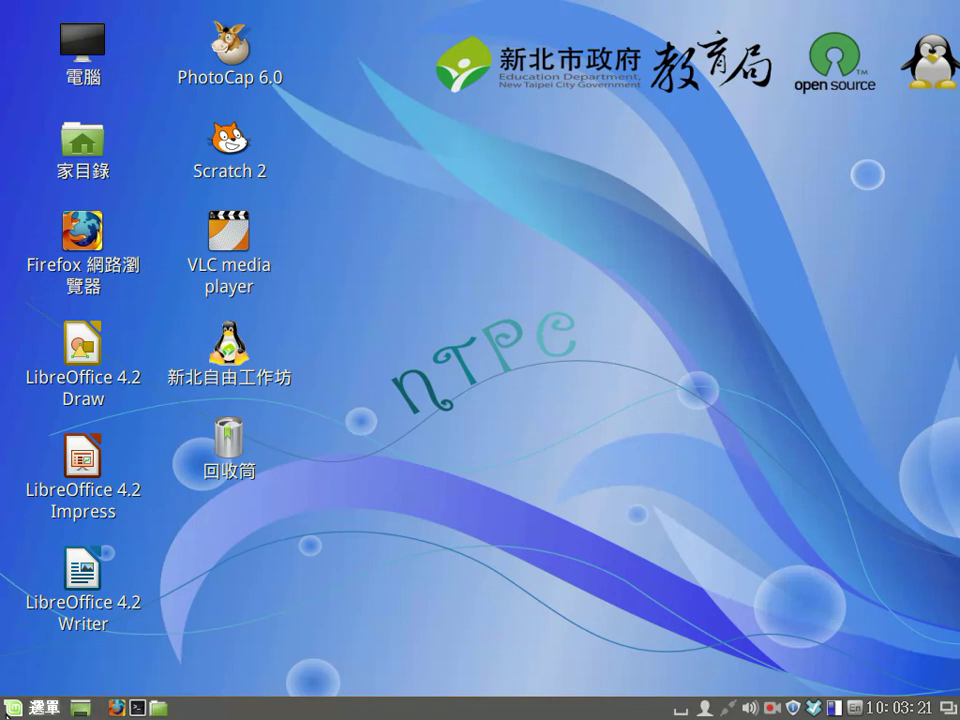
Reopen 使用者與群組 from the system settings, authenticating with the administrator password
key(super)
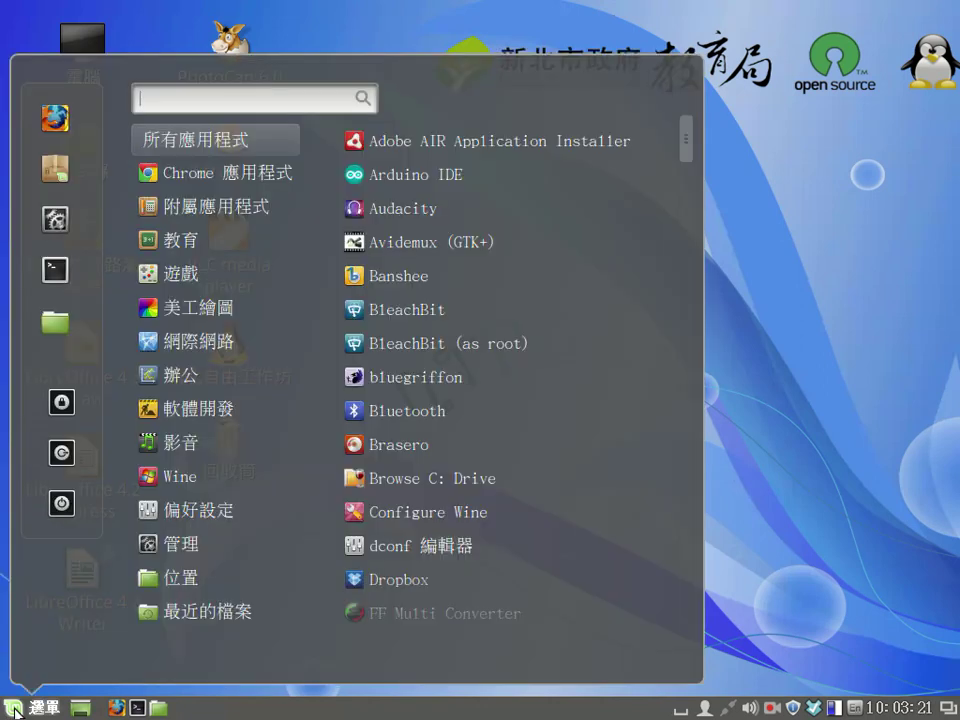
click(72, 235)
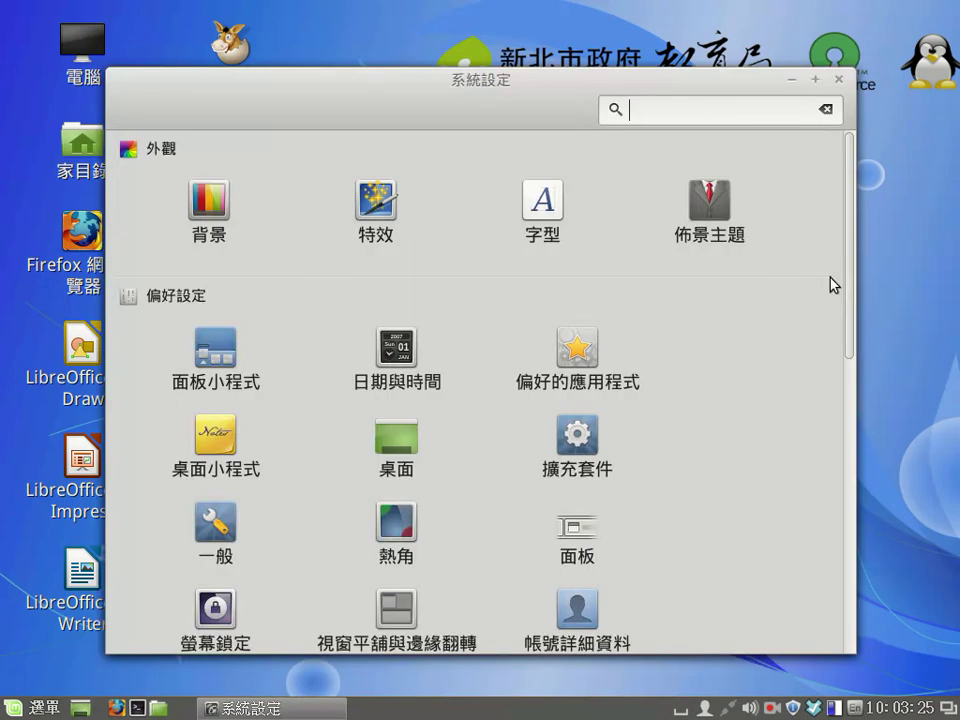
scroll(853, 270, down, 5)
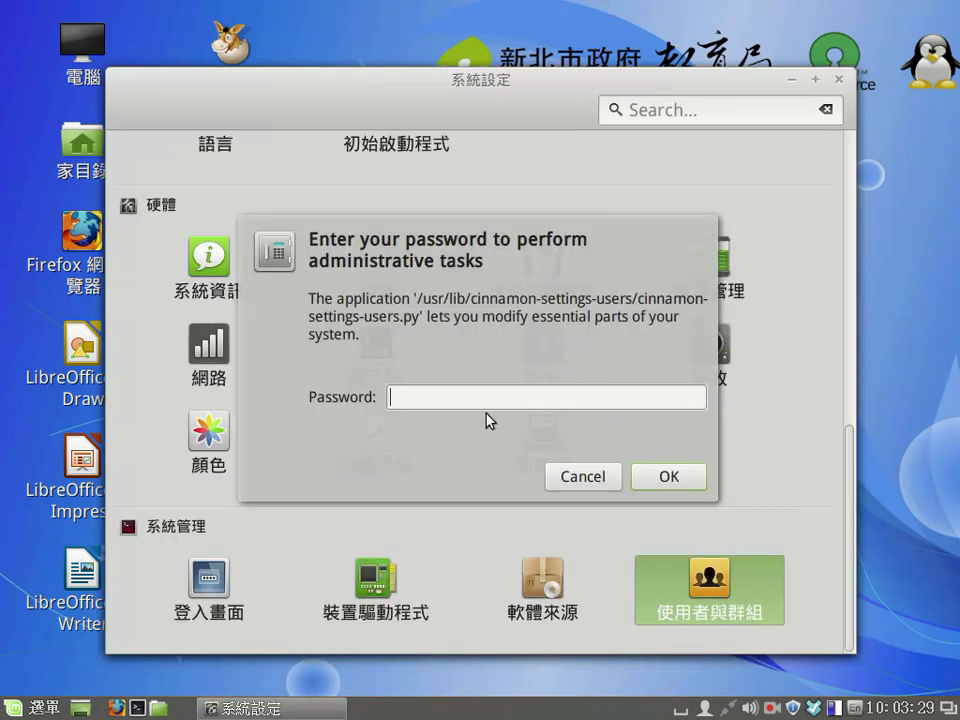
text(•••••)
key(BackSpace)
key(BackSpace)
key(BackSpace)
key(BackSpace)
key(BackSpace)
text(•••)
key(Return)
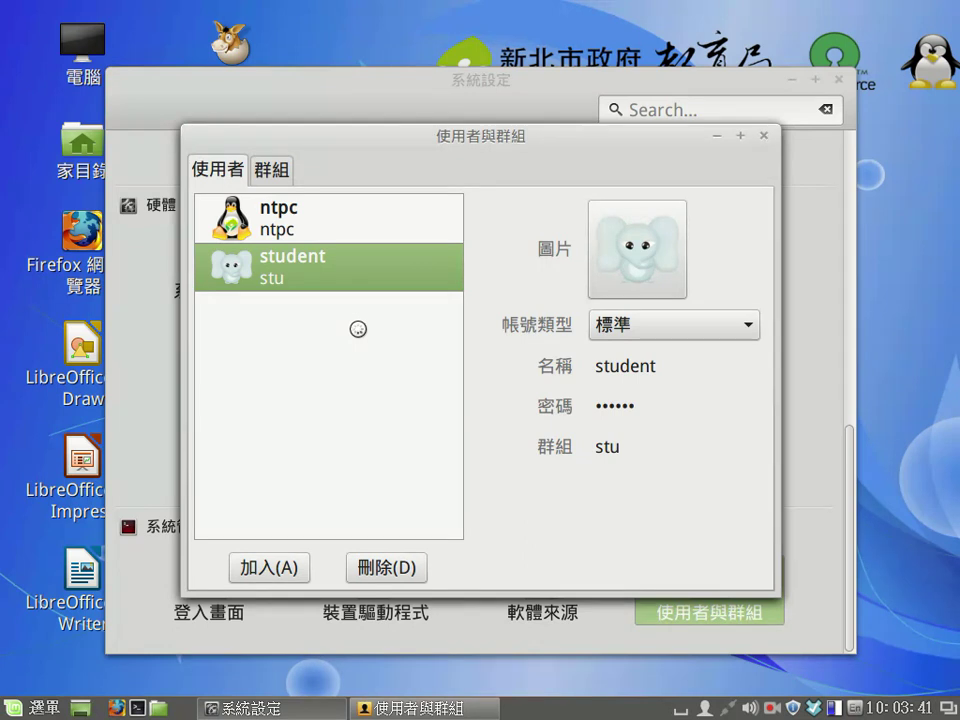
Review the ntpc account's details and close the 使用者與群組 window
click(317, 227)
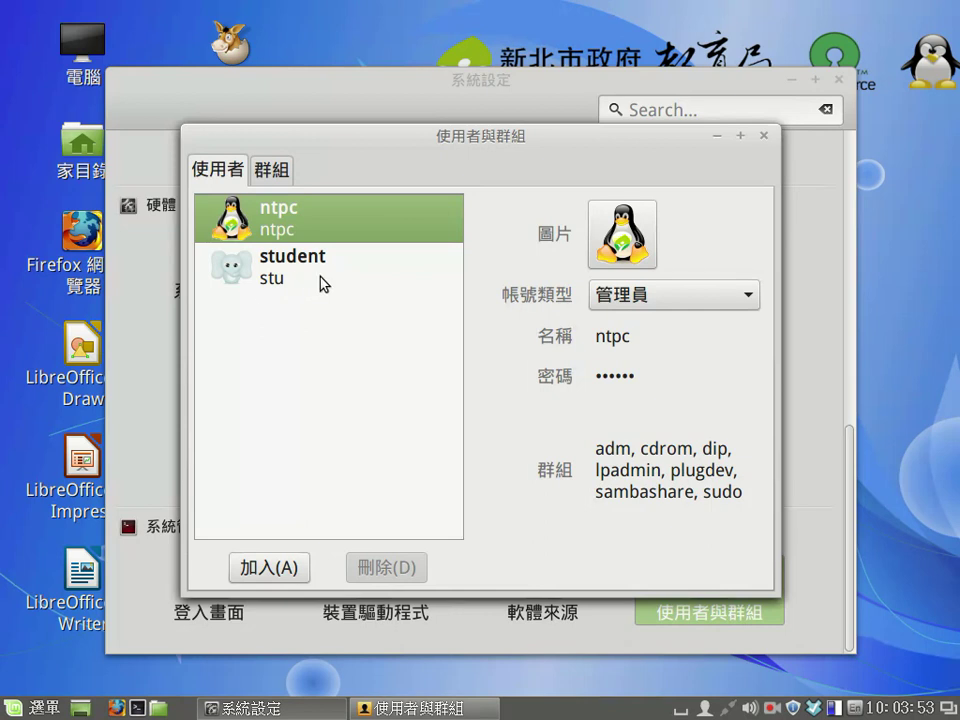
key(ctrl+alt+Down)
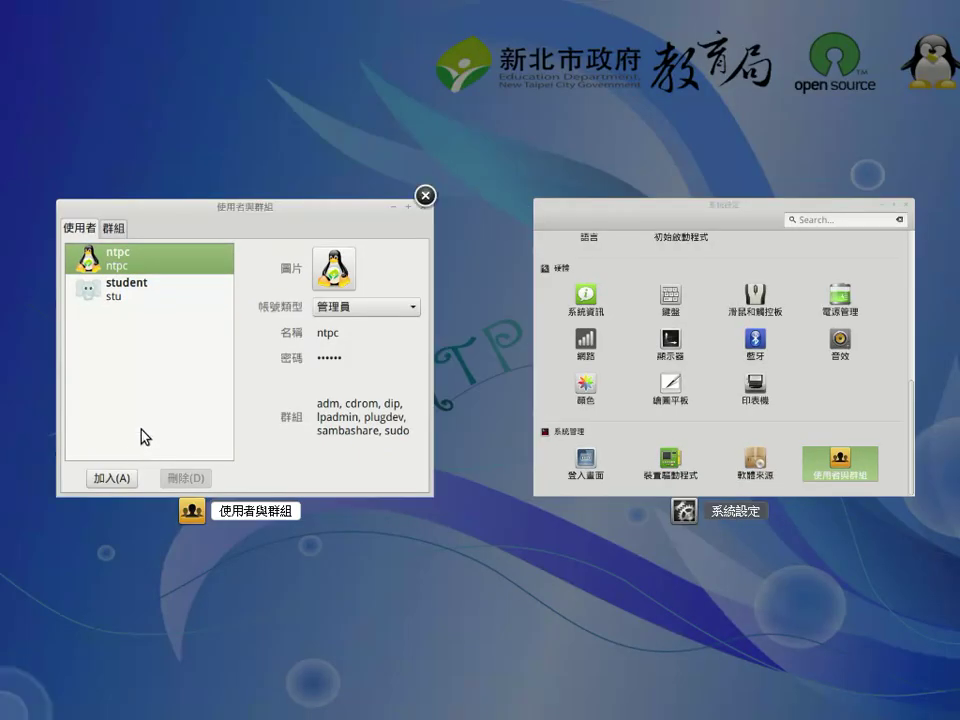
key(super)
mouse_move(290, 274)
click(735, 156)
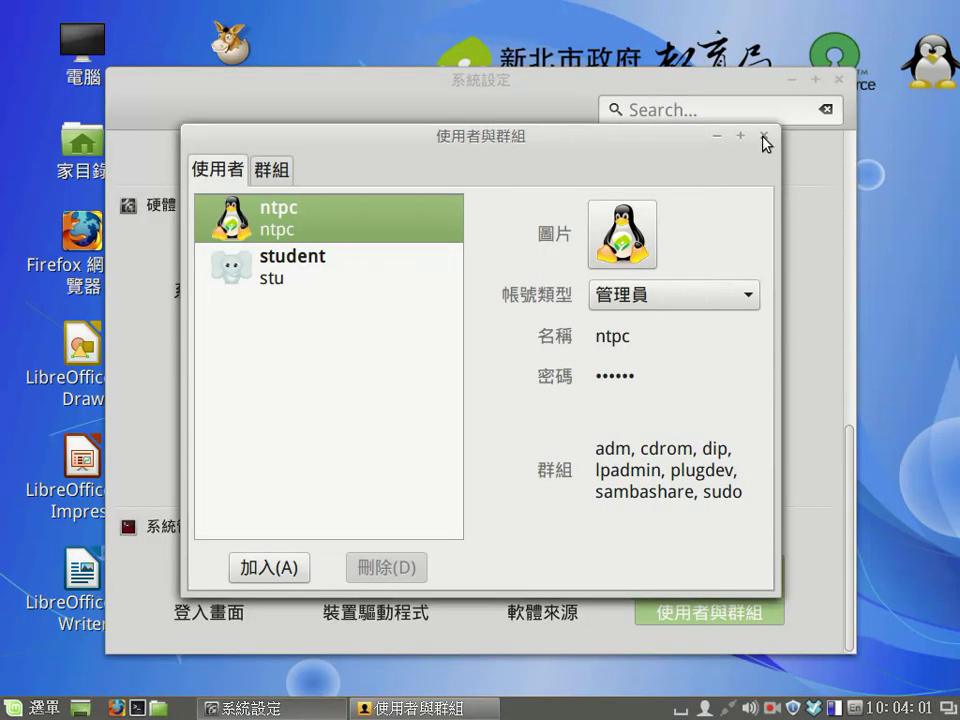
click(764, 137)
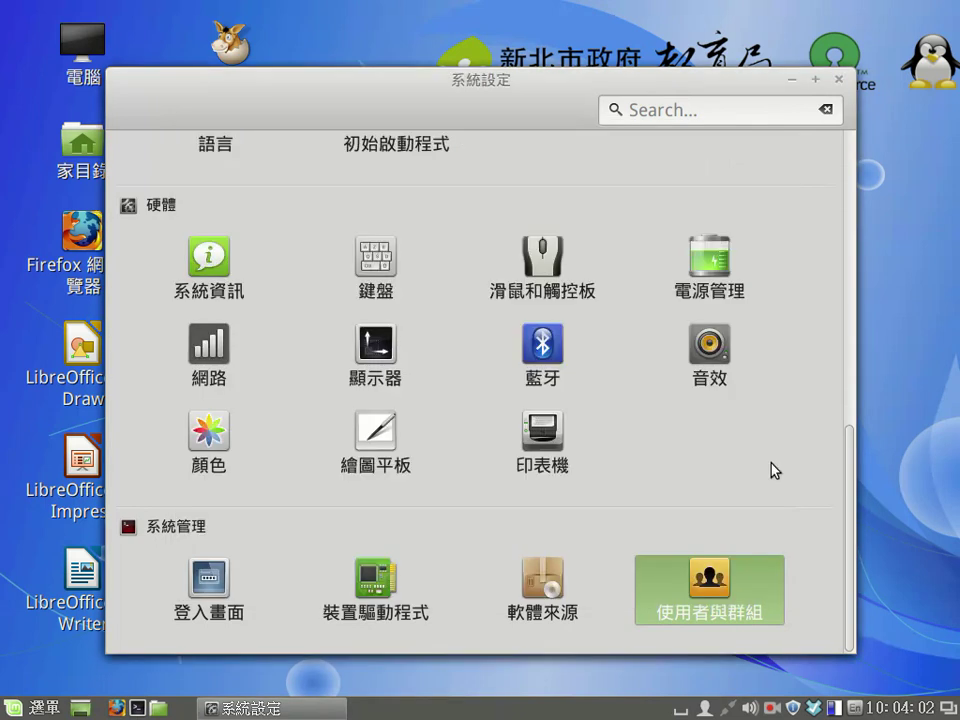
click(769, 710)
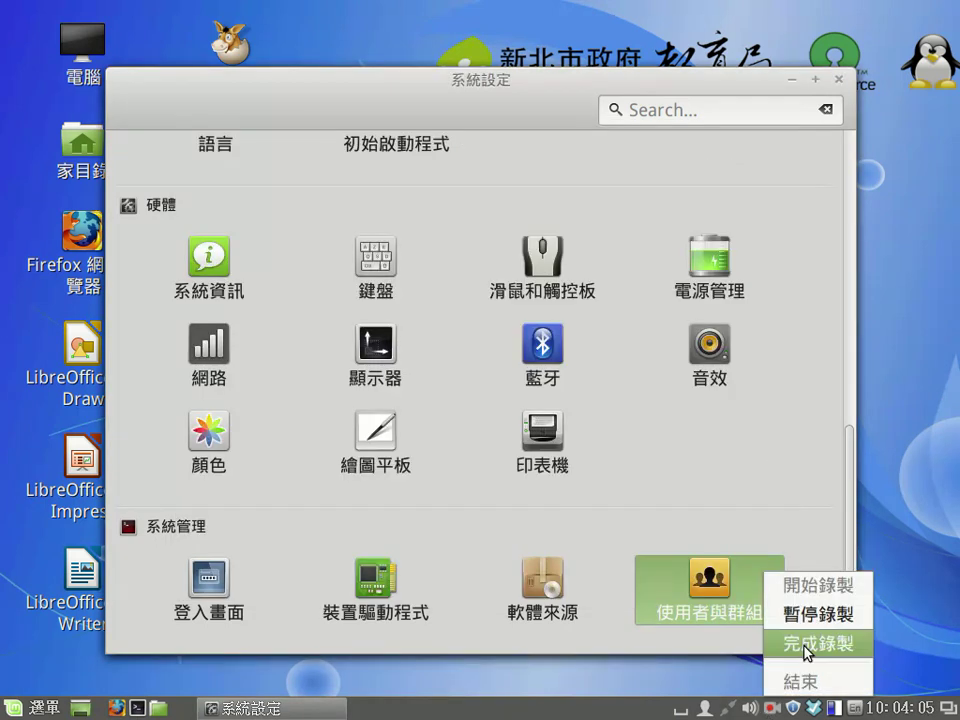